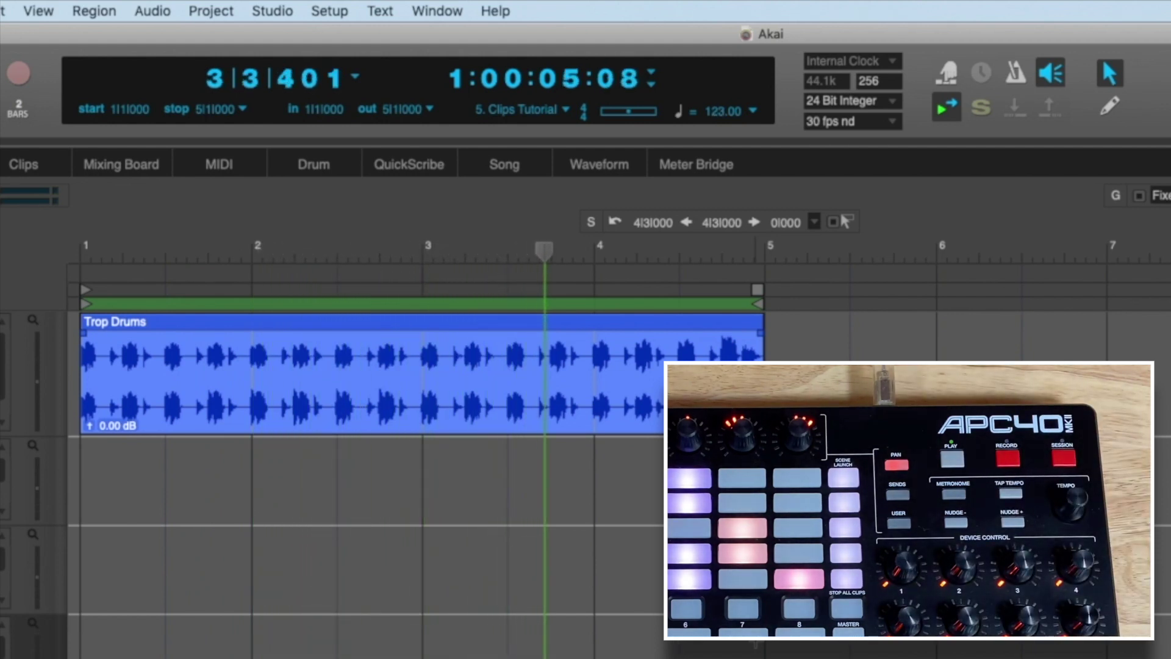
Switch tempo control to Tap Pad to tap 99 BPM, then back to the Tempo slider.
click(754, 111)
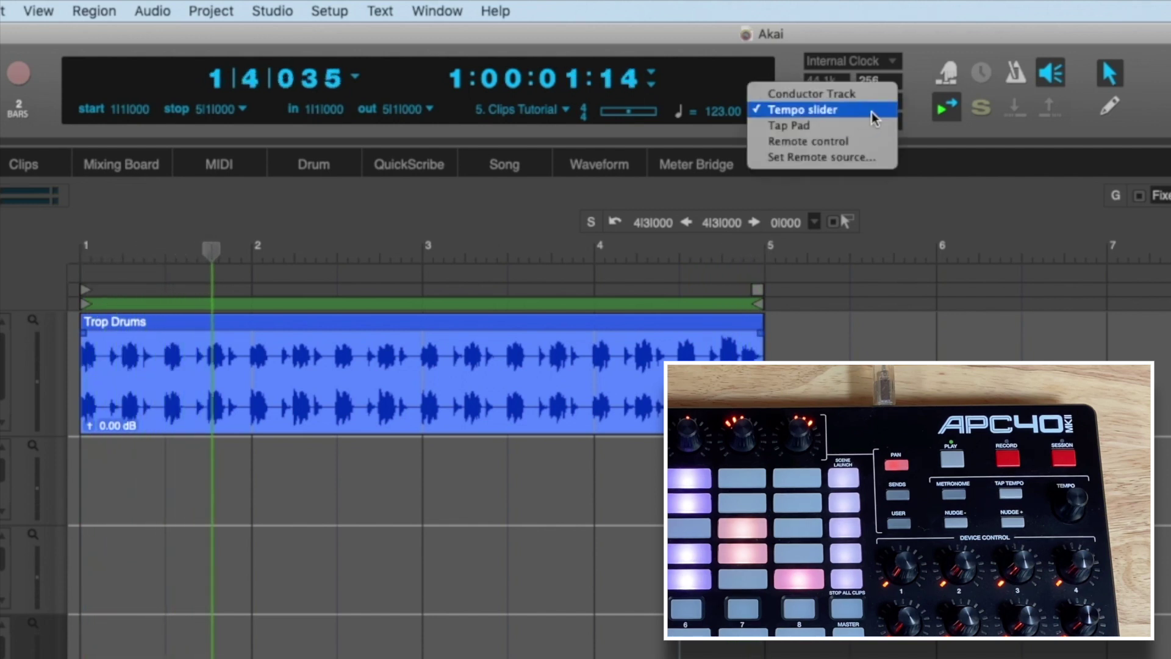
click(877, 127)
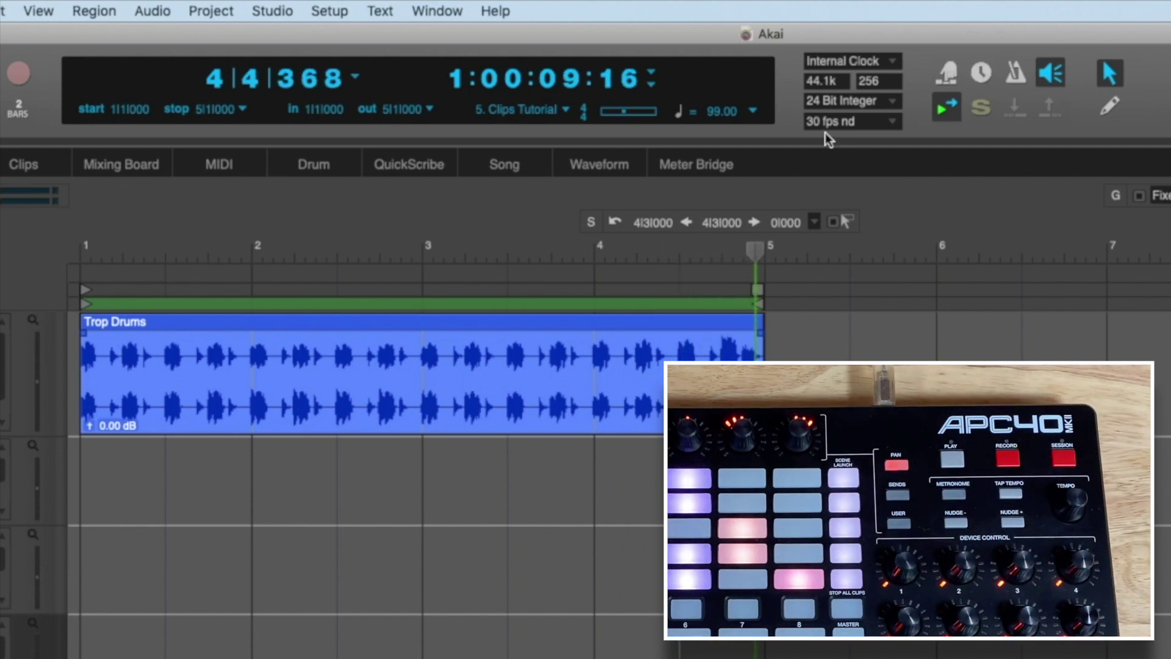
click(754, 112)
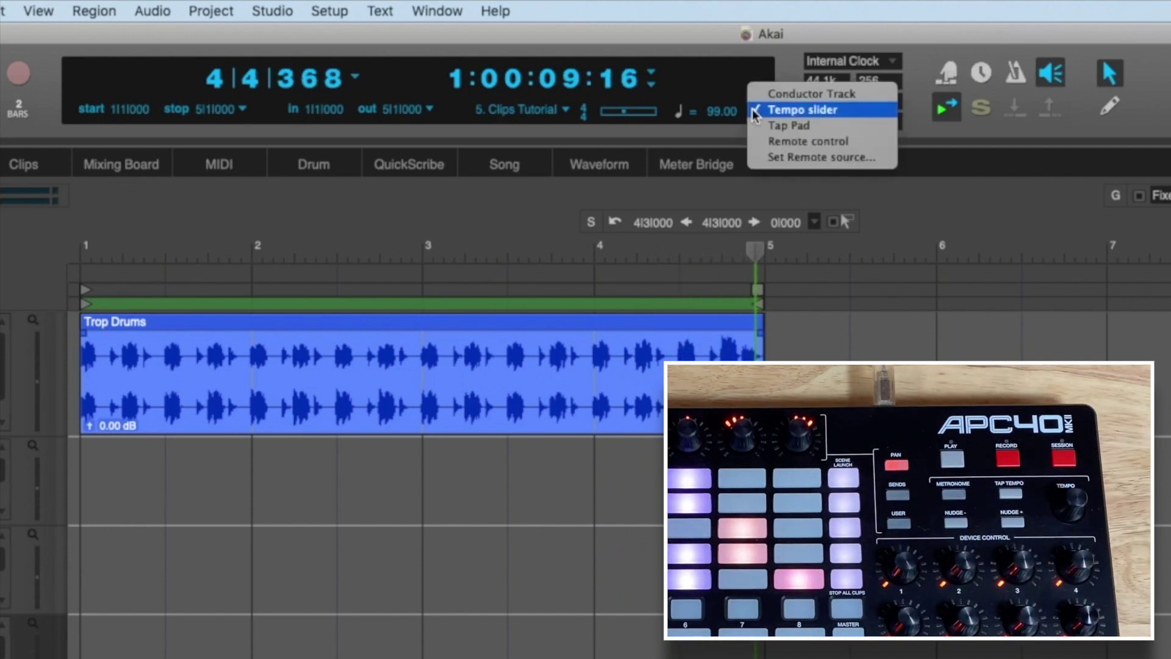
click(866, 109)
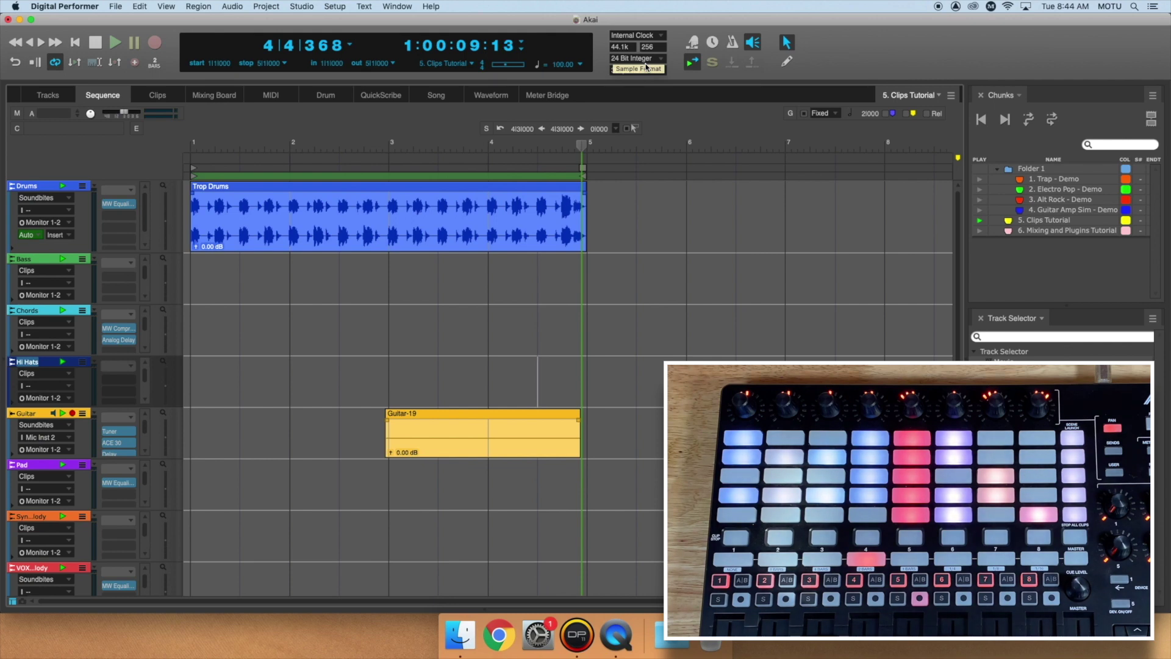
Show the Clips tab scene grid to launch Trop Drums, Bass 1, Chords 1, Hats 2 and Pad 2.
click(167, 97)
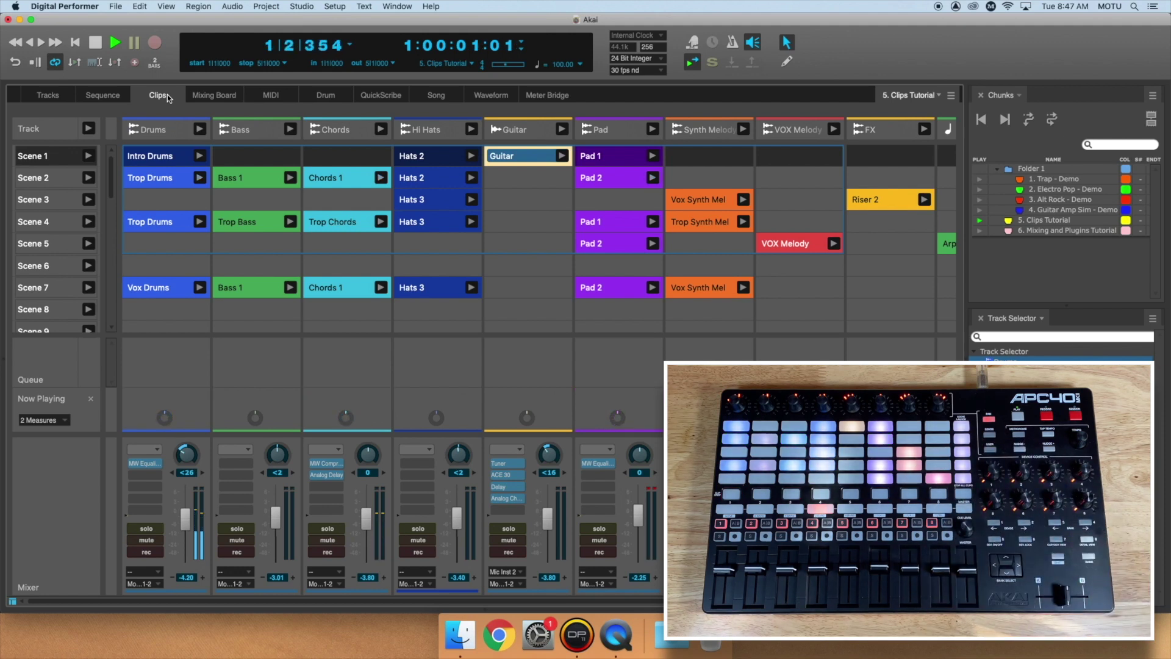
Show the Sequence tab timeline with Trop Drums and the recorded Guitar-19 clip.
click(124, 95)
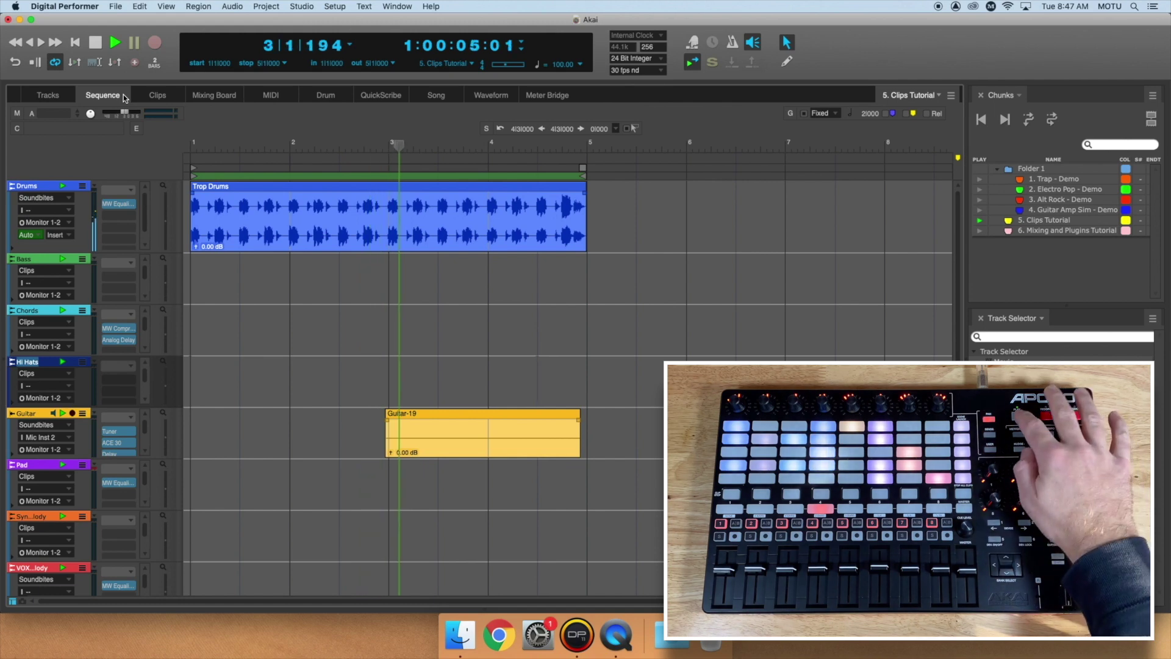
Return to the Clips tab grid showing the recorded Guitar clip in Scene 1.
click(168, 96)
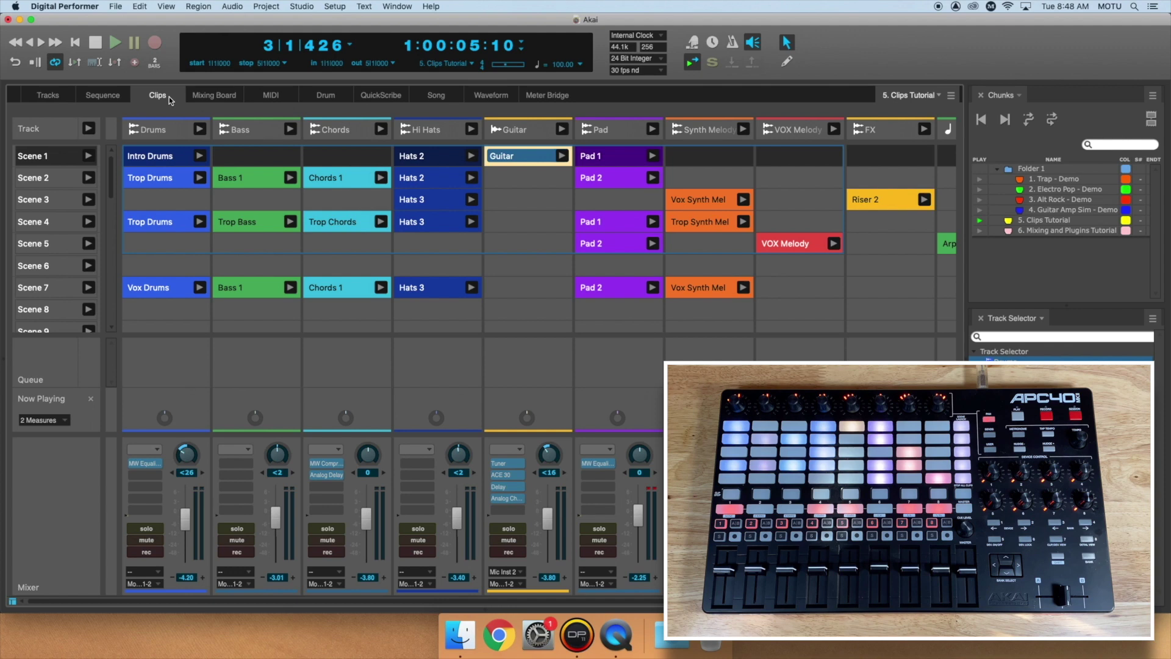
Open the Help menu listing the user guide and Control Surfaces Help.
click(431, 6)
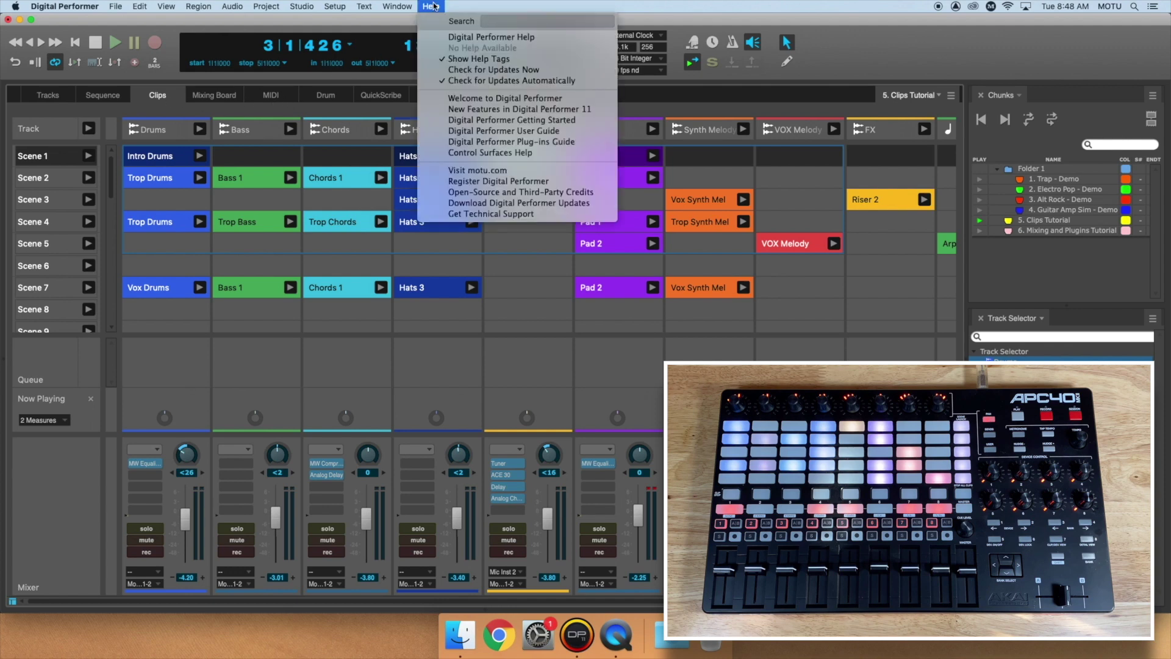